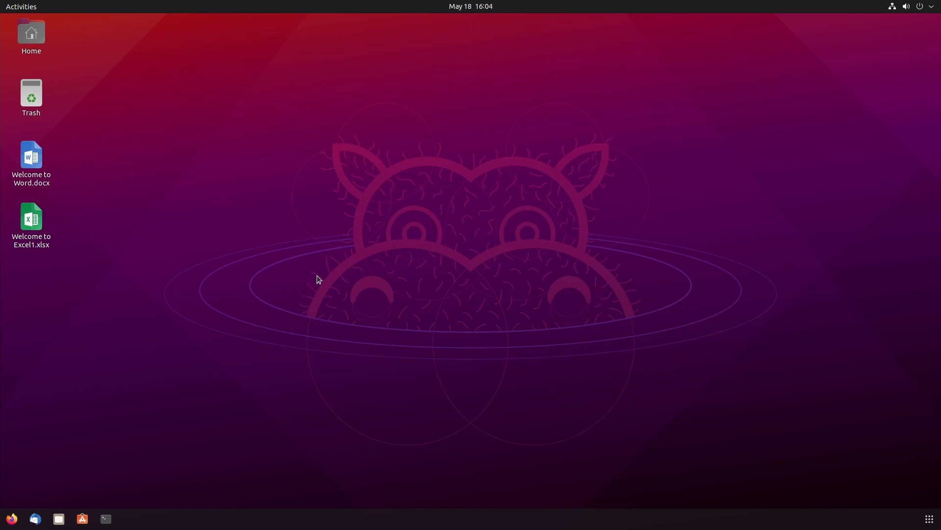
# Create a new desktop folder named 'Shared folder'
pyautogui.rightClick(293, 122)
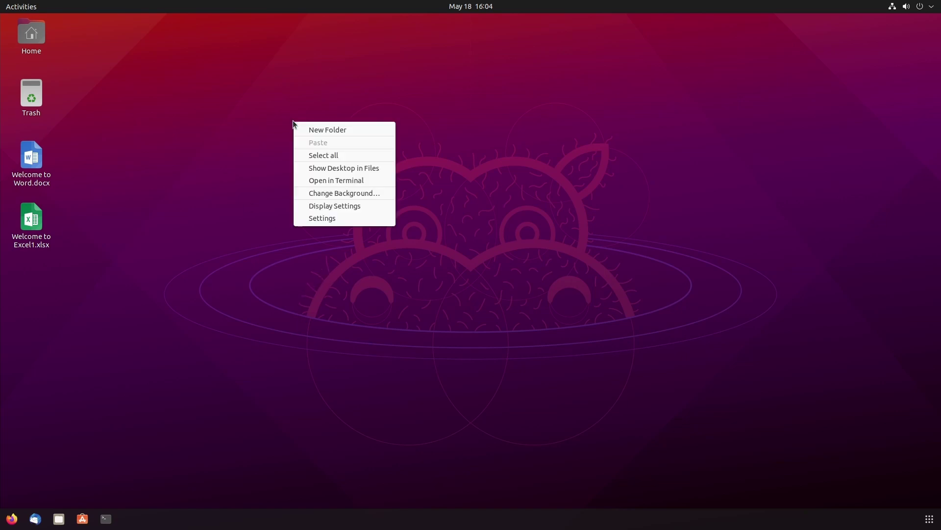
pyautogui.click(313, 130)
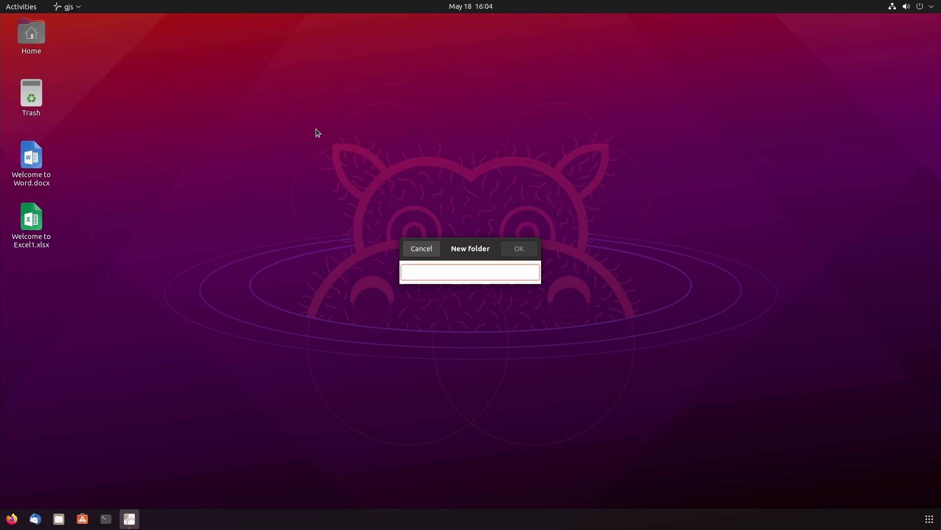
pyautogui.write('Shared')
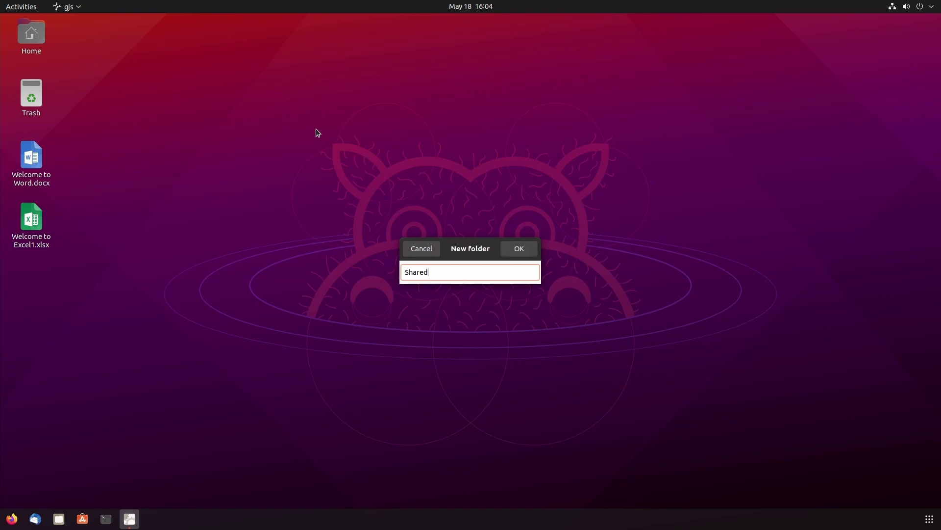
pyautogui.write(' folder')
pyautogui.press('Return')
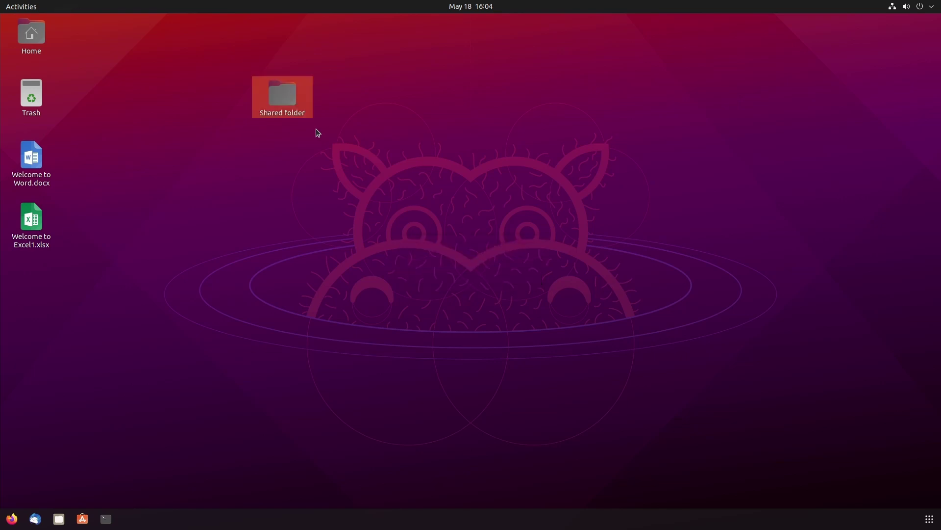
# Move the Word and Excel welcome files into Shared folder and confirm they are inside
pyautogui.moveTo(130, 153); pyautogui.dragTo(13, 243)
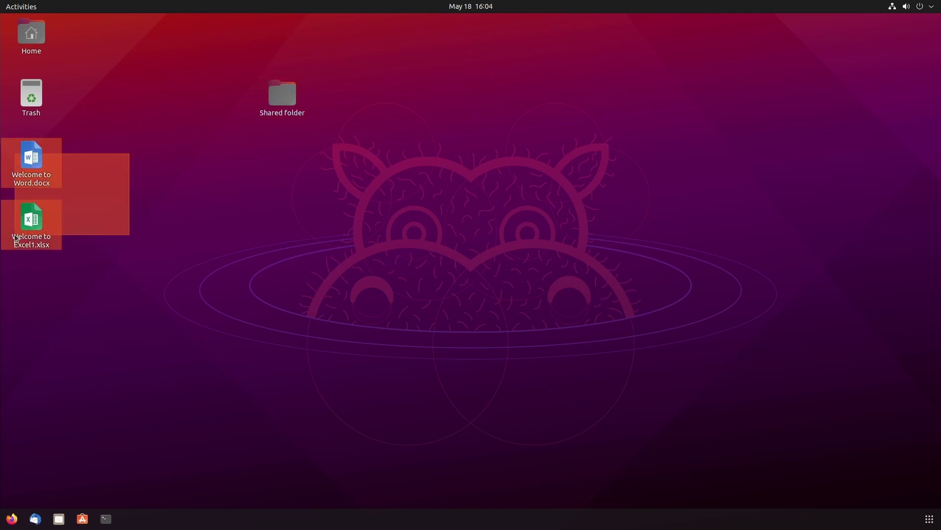
pyautogui.moveTo(26, 164); pyautogui.dragTo(275, 88)
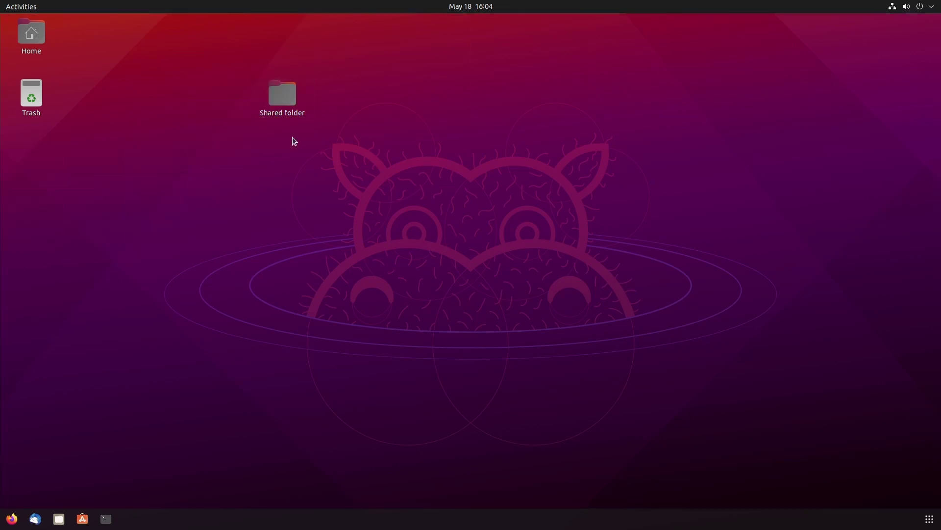
pyautogui.doubleClick(282, 102)
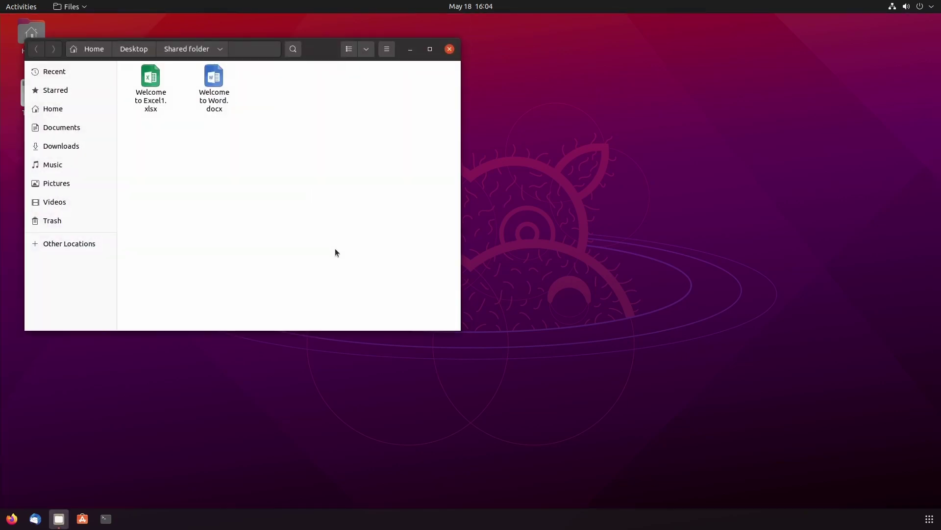
pyautogui.moveTo(274, 125); pyautogui.dragTo(147, 96)
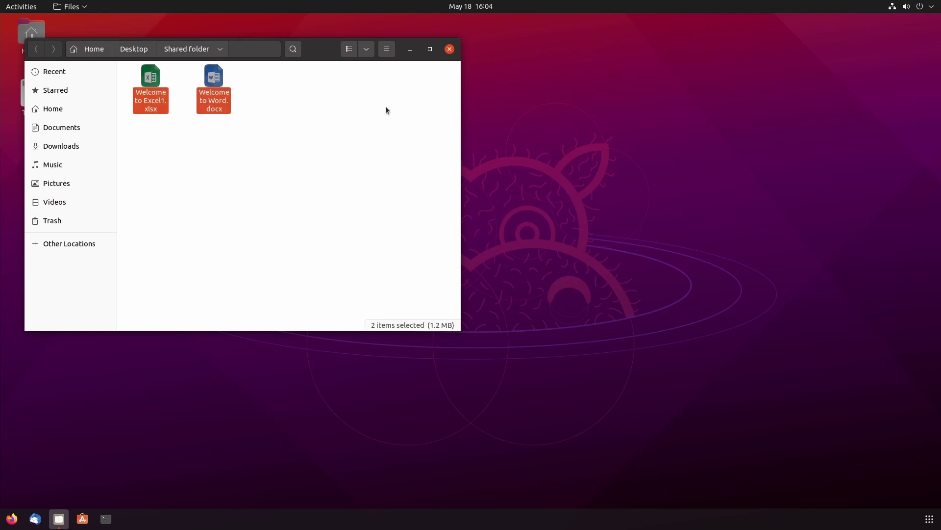
pyautogui.click(450, 49)
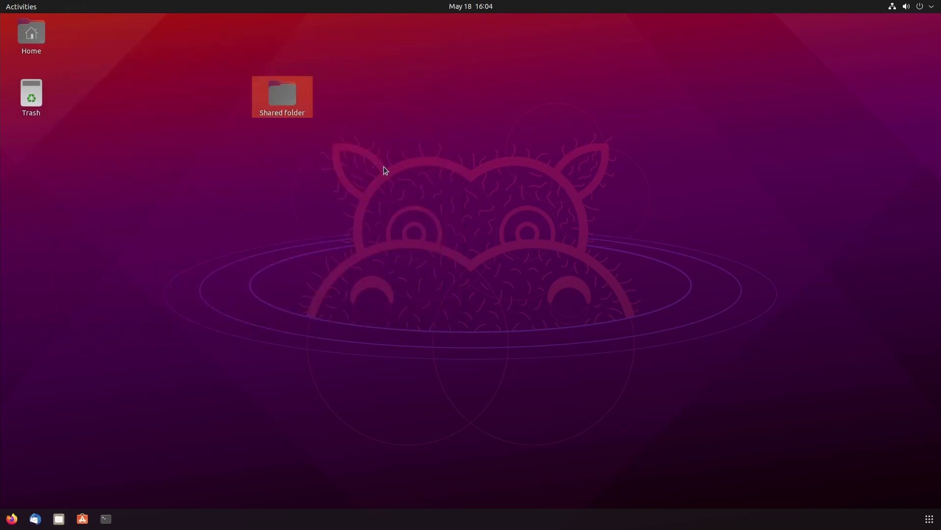
# Enable Share this folder in Shared folder's Local Network Share properties and accept installing the sharing service
pyautogui.rightClick(281, 98)
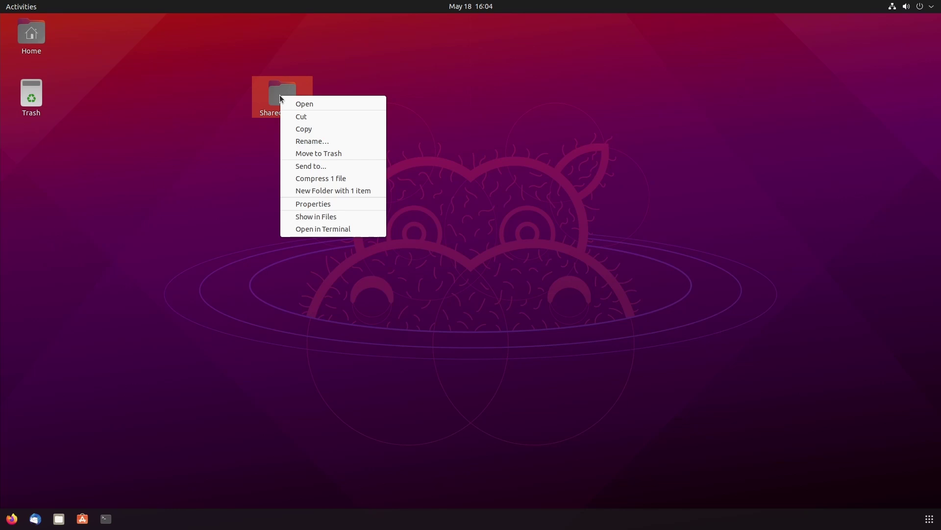
pyautogui.click(342, 210)
pyautogui.click(527, 182)
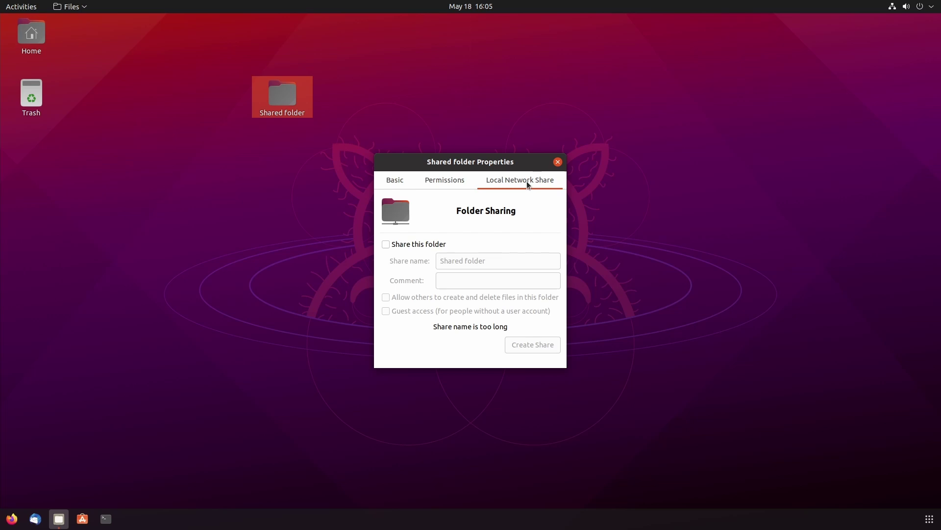
pyautogui.click(386, 245)
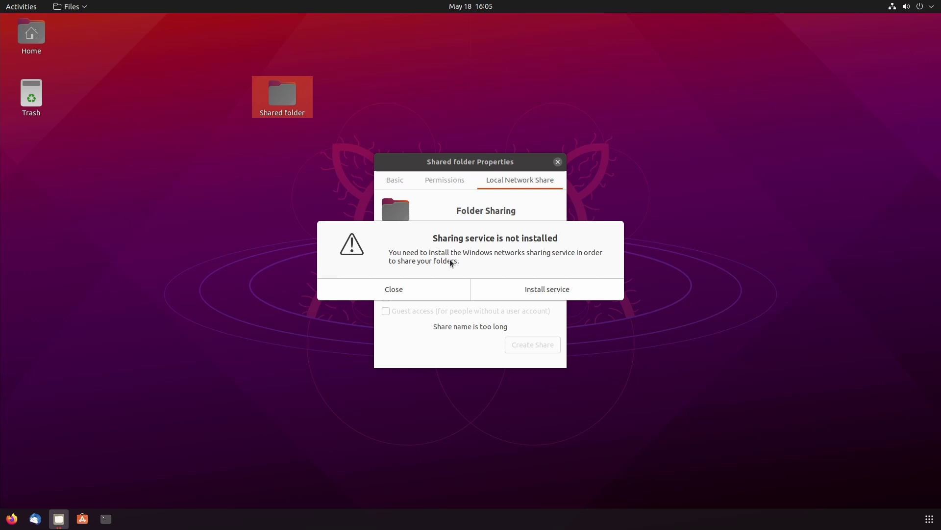
pyautogui.click(519, 292)
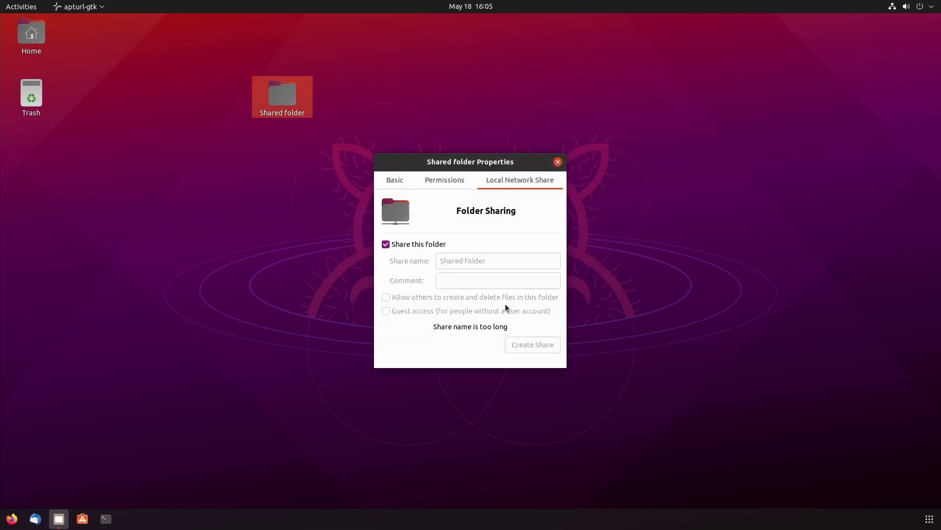
# Install the samba package after authenticating with the password, then create the Shared folder share
pyautogui.click(427, 272)
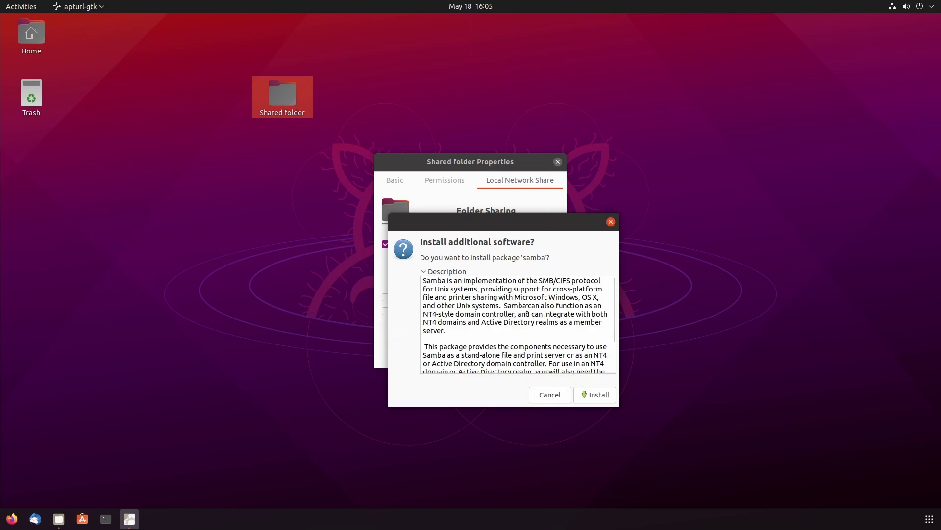
pyautogui.moveTo(436, 284); pyautogui.dragTo(547, 306)
pyautogui.scroll(-1, 550, 308)
pyautogui.scroll(-2, 550, 307)
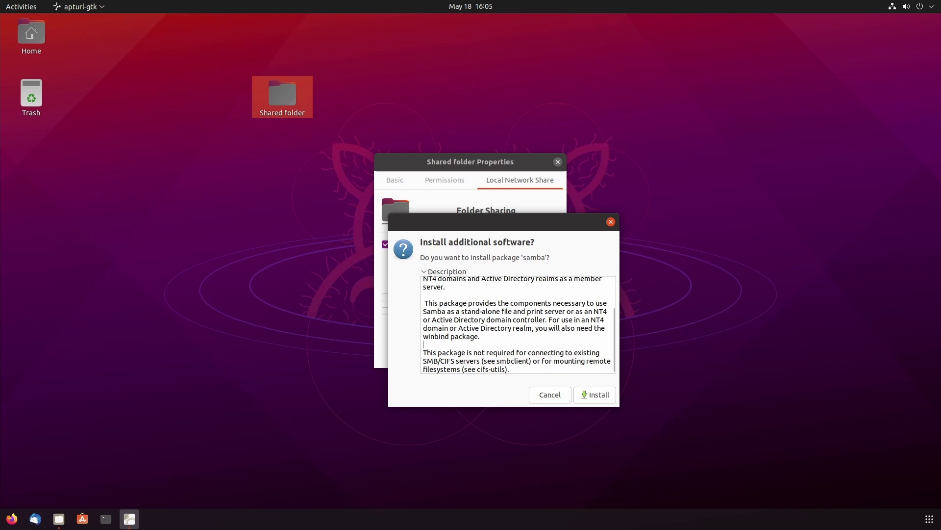
pyautogui.scroll(3, 468, 303)
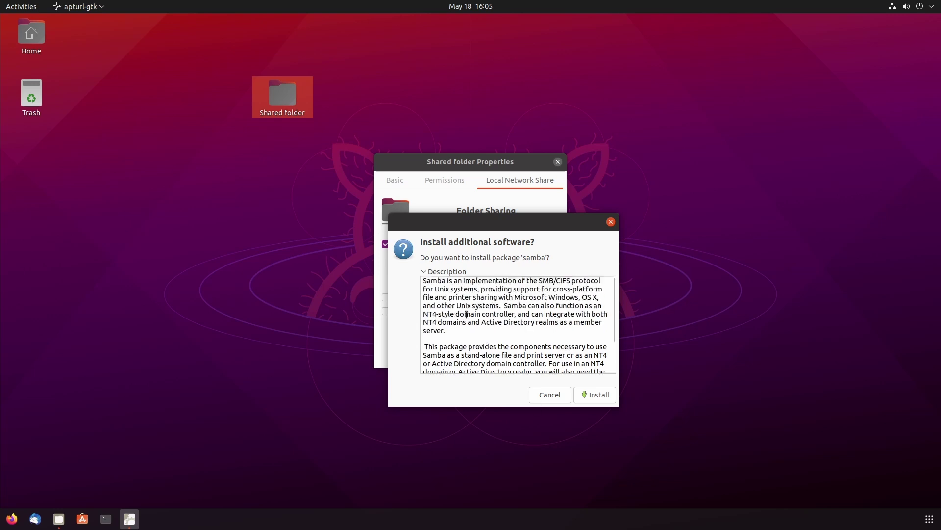
pyautogui.click(592, 396)
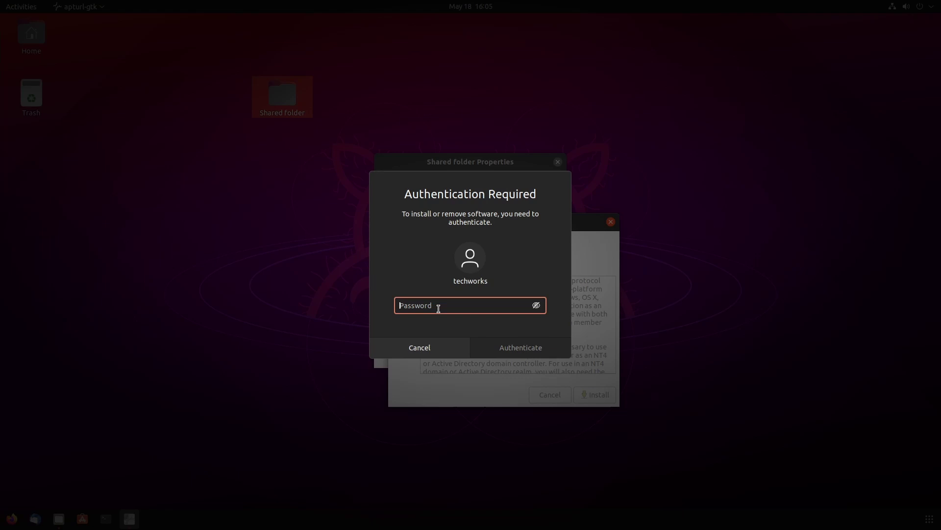
pyautogui.write('••')
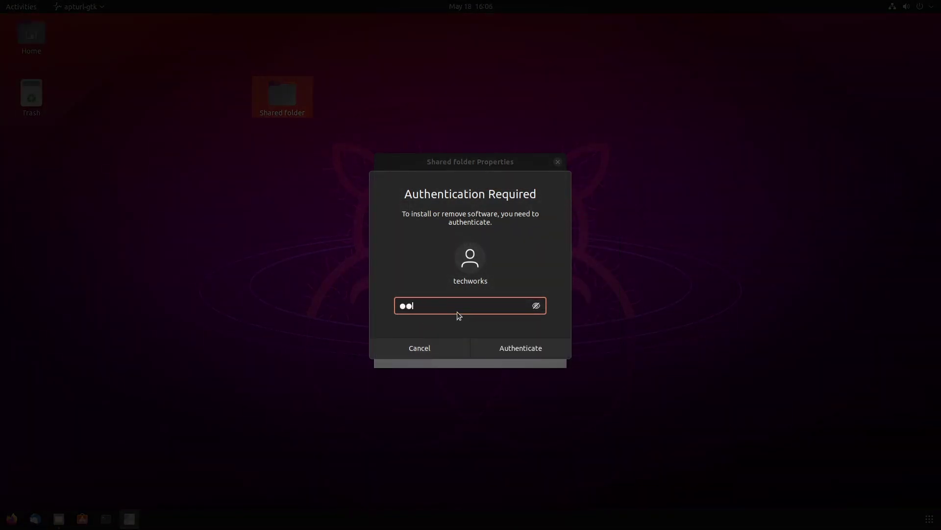
pyautogui.write('••••••')
pyautogui.click(522, 345)
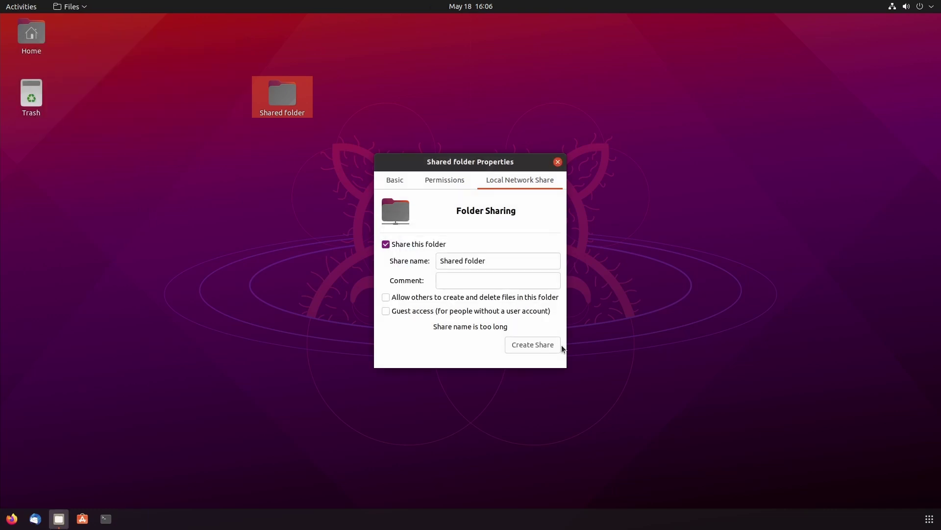
pyautogui.click(536, 346)
# Close the folder properties window and the terminal window
pyautogui.click(558, 162)
pyautogui.click(105, 518)
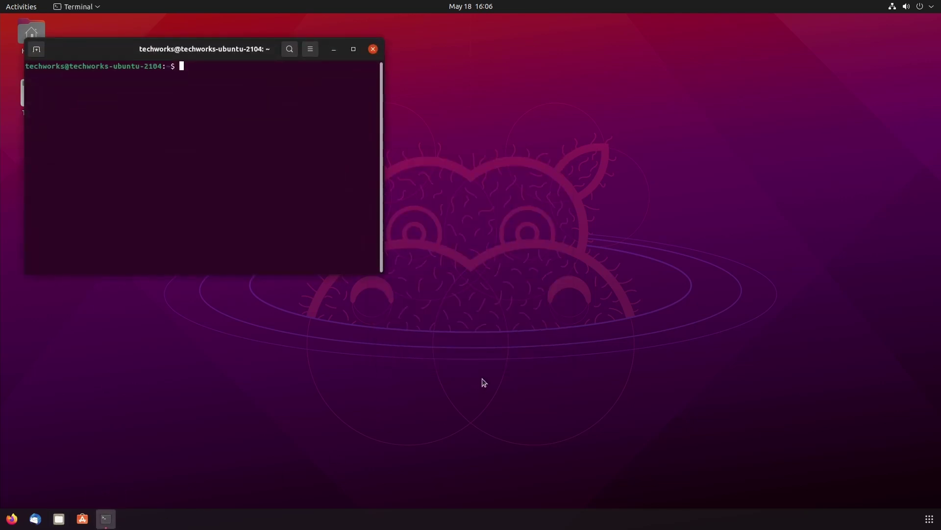
pyautogui.click(373, 49)
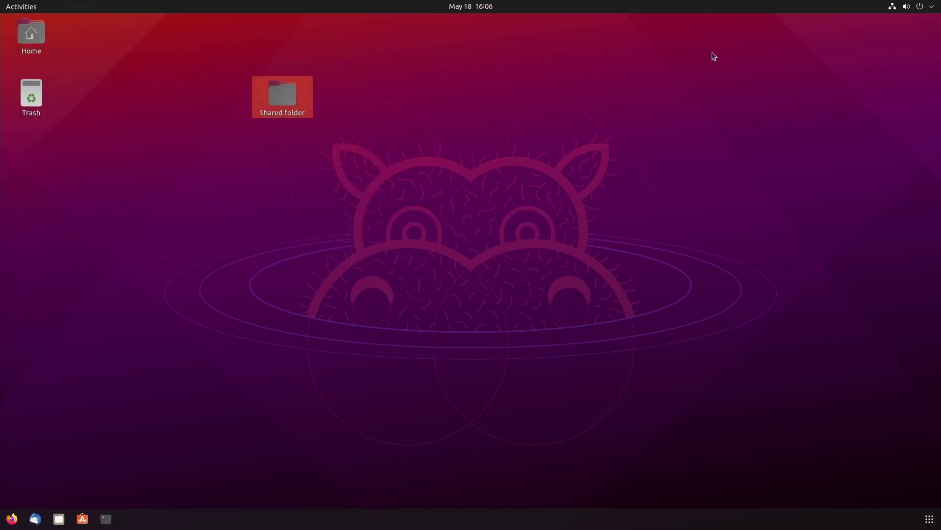
# Open Wired Settings and read the IPv4 address 192.168.0.35 from the connection details
pyautogui.click(919, 11)
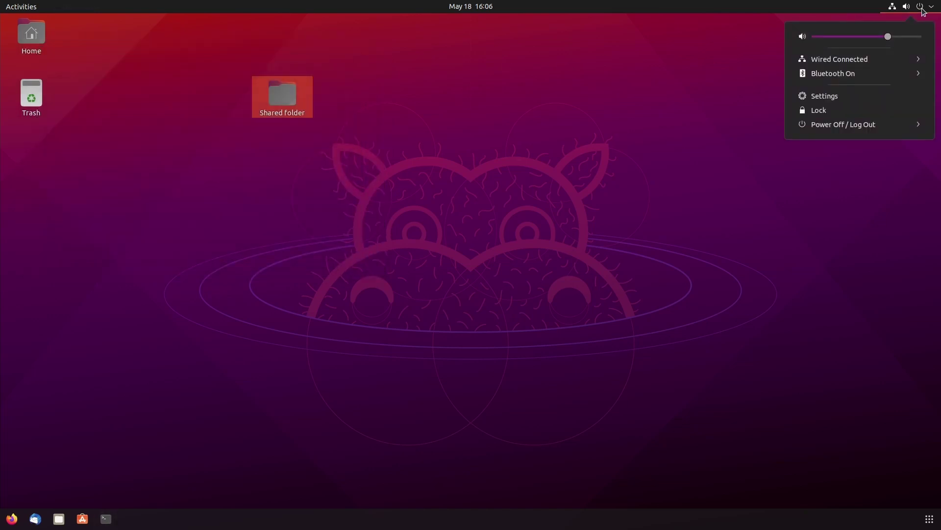
pyautogui.click(857, 61)
pyautogui.click(835, 87)
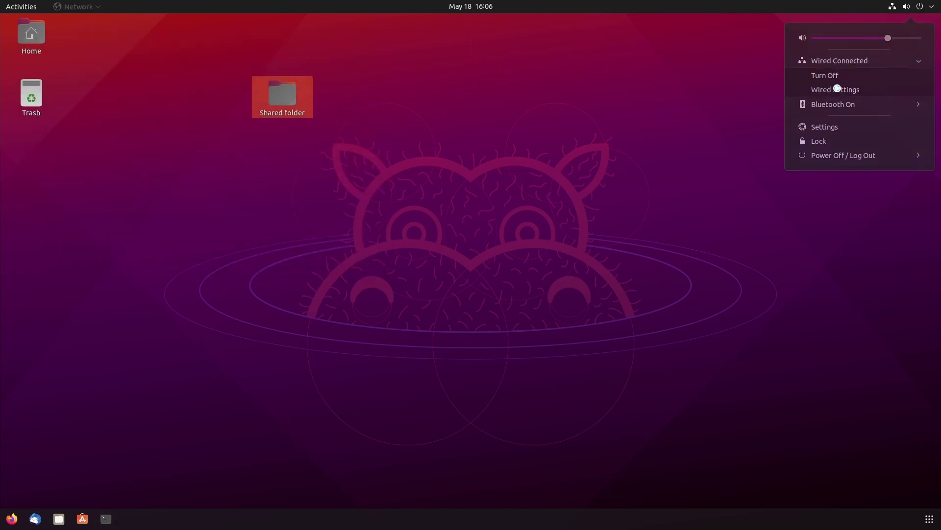
pyautogui.moveTo(301, 52); pyautogui.dragTo(665, 99)
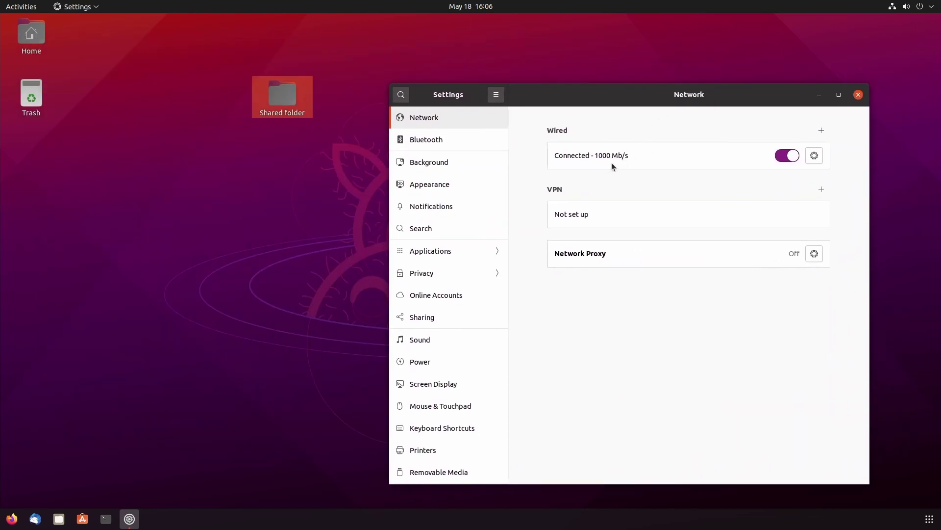
pyautogui.click(814, 155)
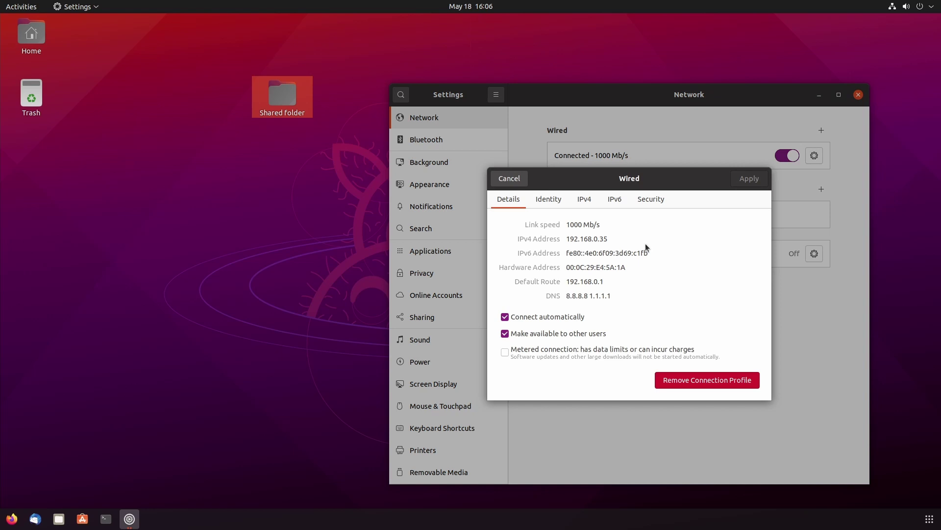
pyautogui.moveTo(611, 238); pyautogui.dragTo(573, 235)
pyautogui.click(623, 240)
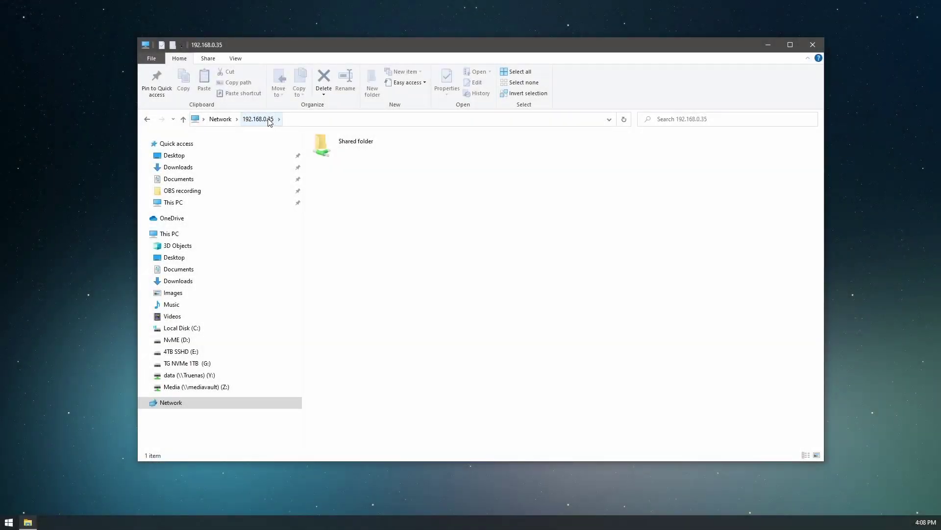
# Open Shared folder at \\192.168.0.35 and submit the Ubuntu user name and password
pyautogui.click(315, 119)
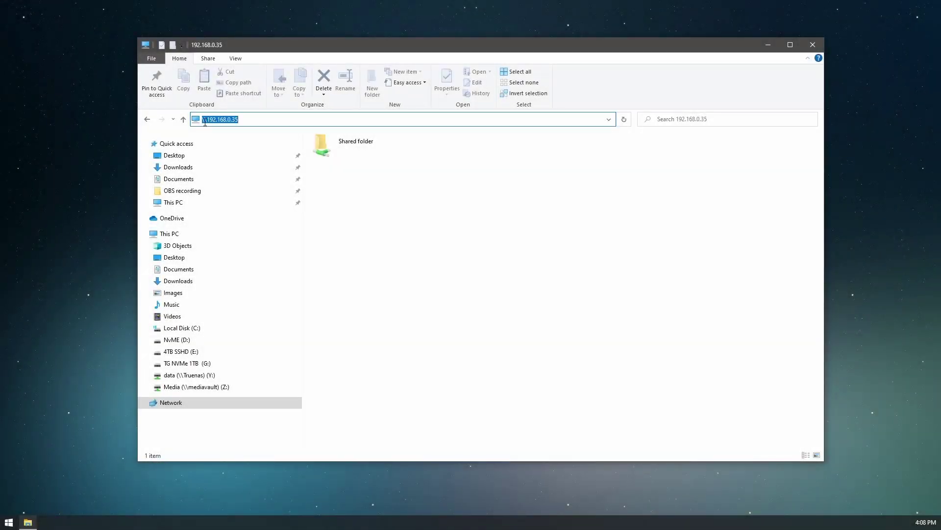
pyautogui.click(363, 206)
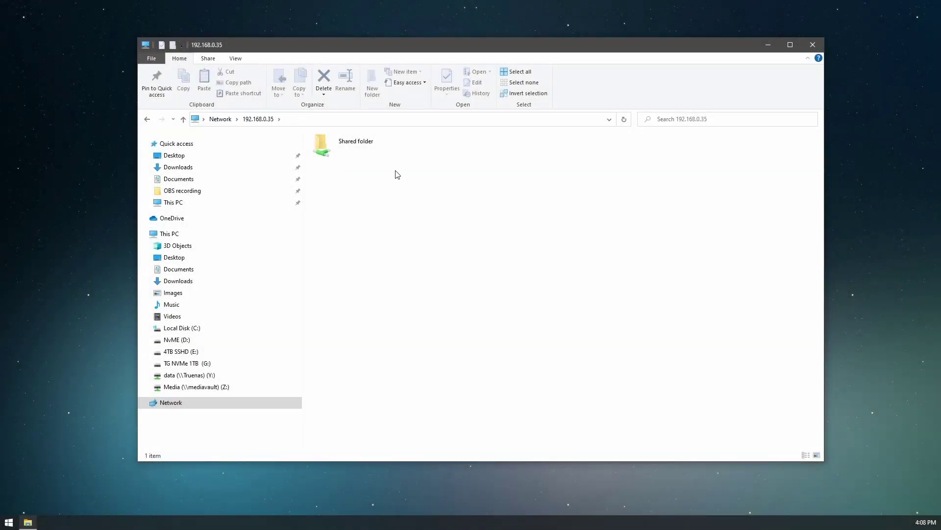
pyautogui.doubleClick(356, 154)
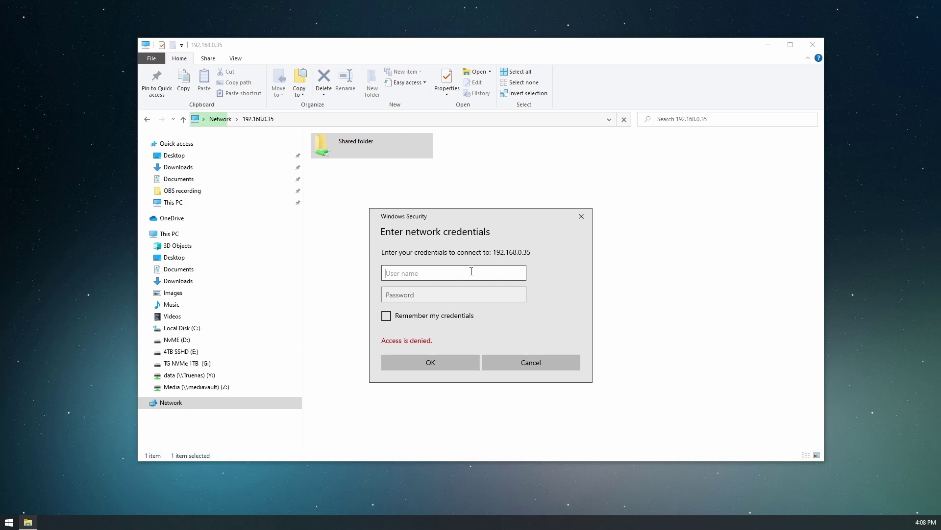
pyautogui.write('techworks')
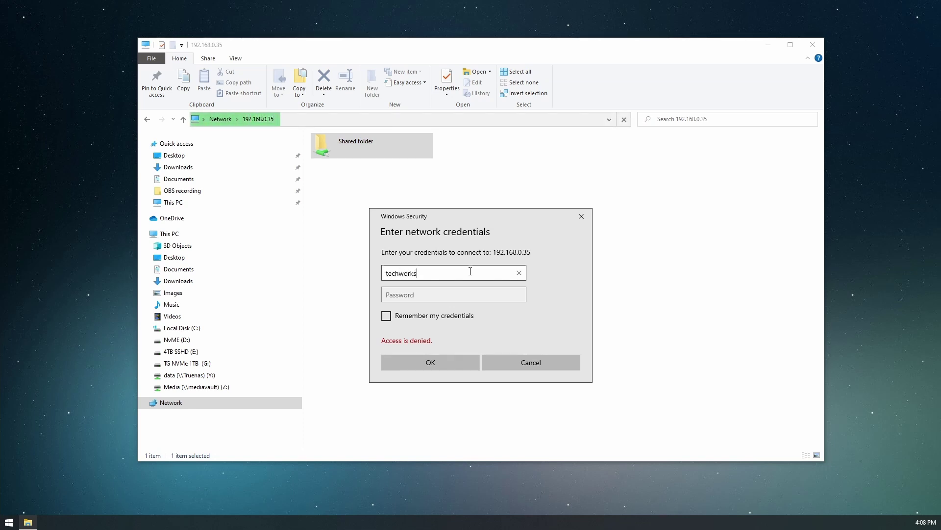
pyautogui.press('Tab')
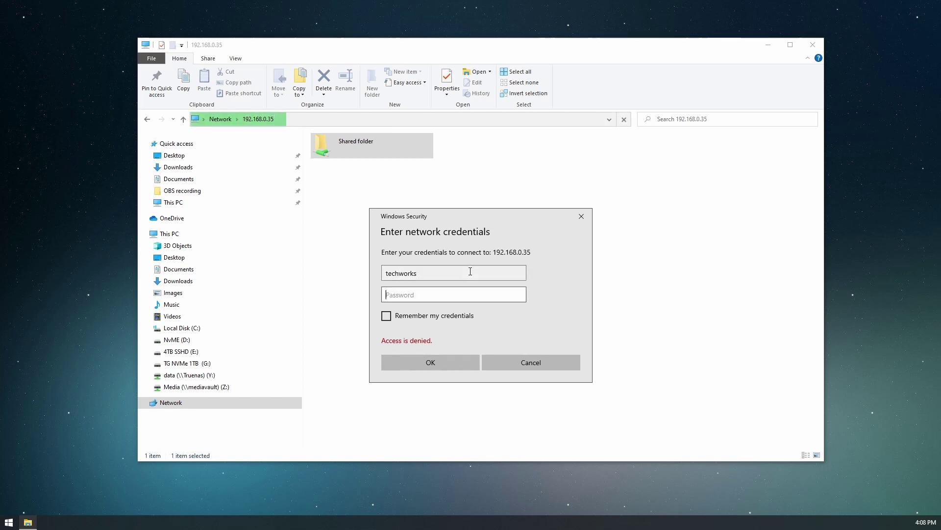
pyautogui.write('••••••••')
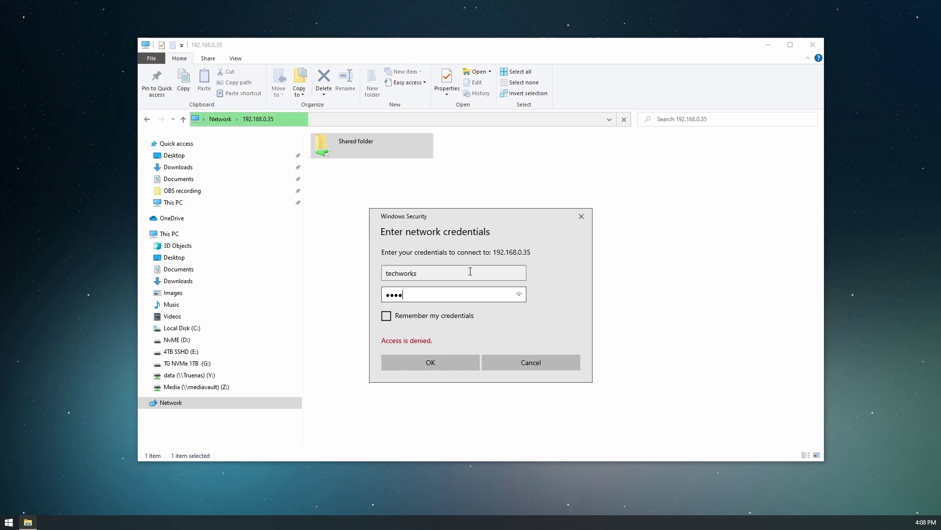
pyautogui.press('Return')
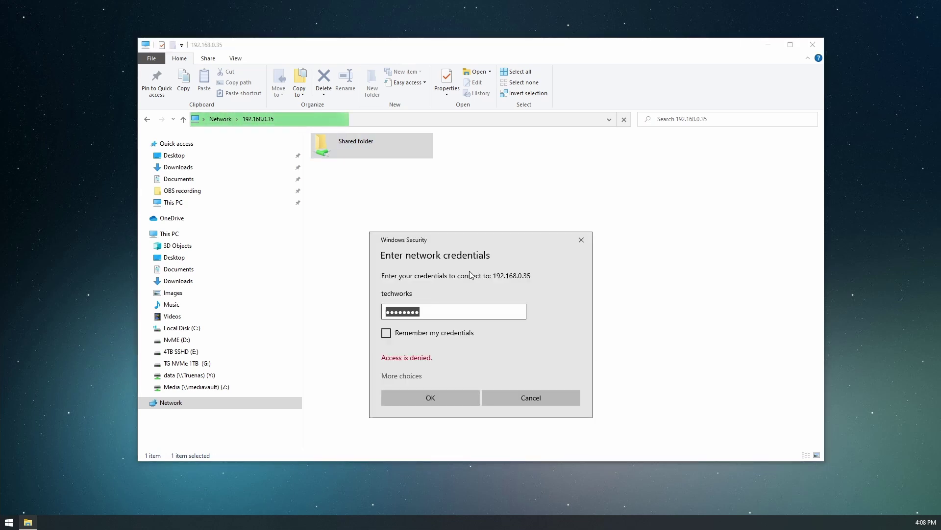
pyautogui.write('••••••••')
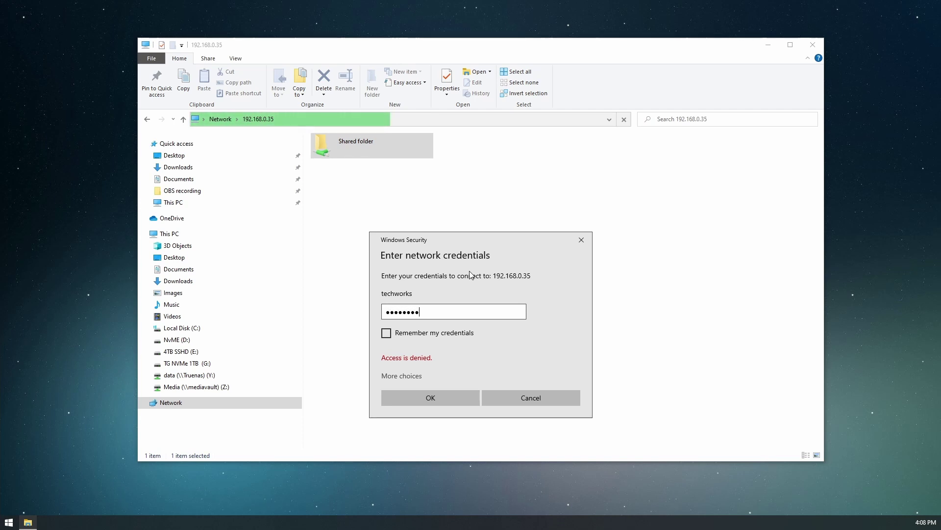
pyautogui.press('Return')
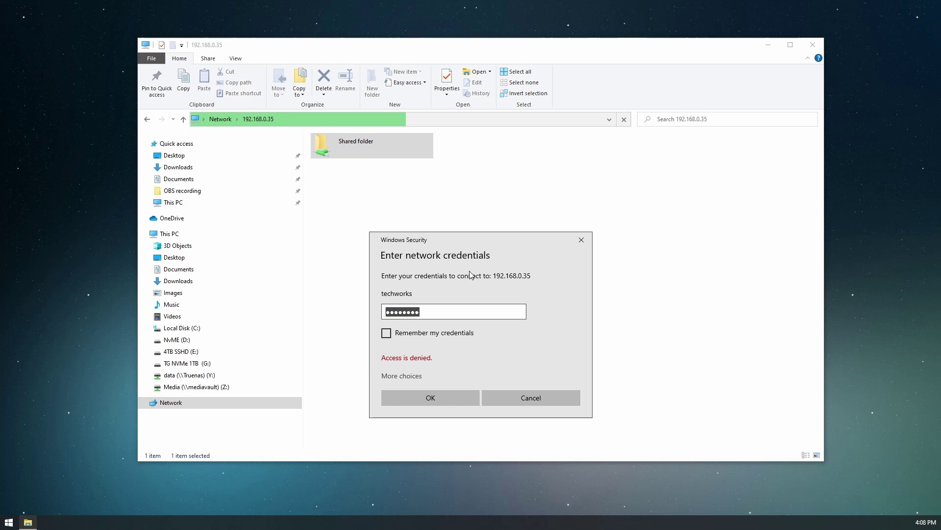
# Retry with a different account using .\ plus the user name and password; access is denied
pyautogui.click(411, 377)
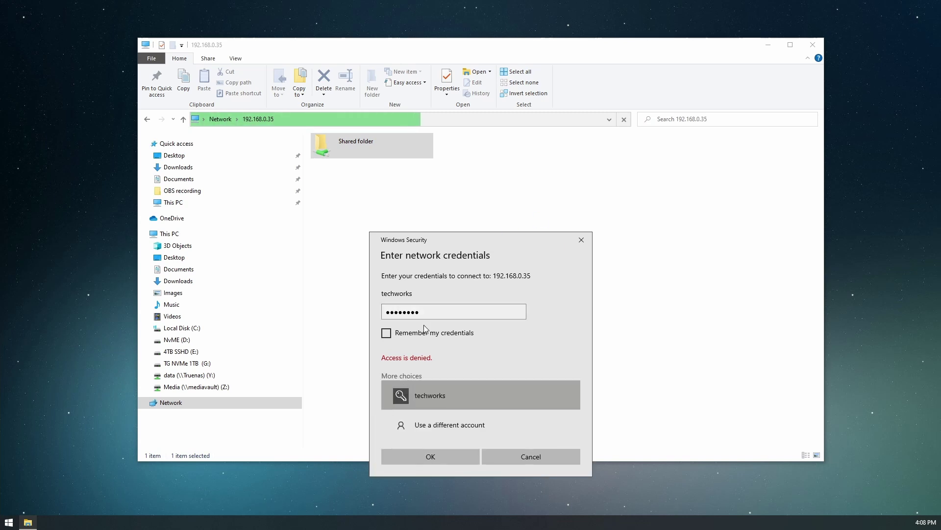
pyautogui.click(435, 433)
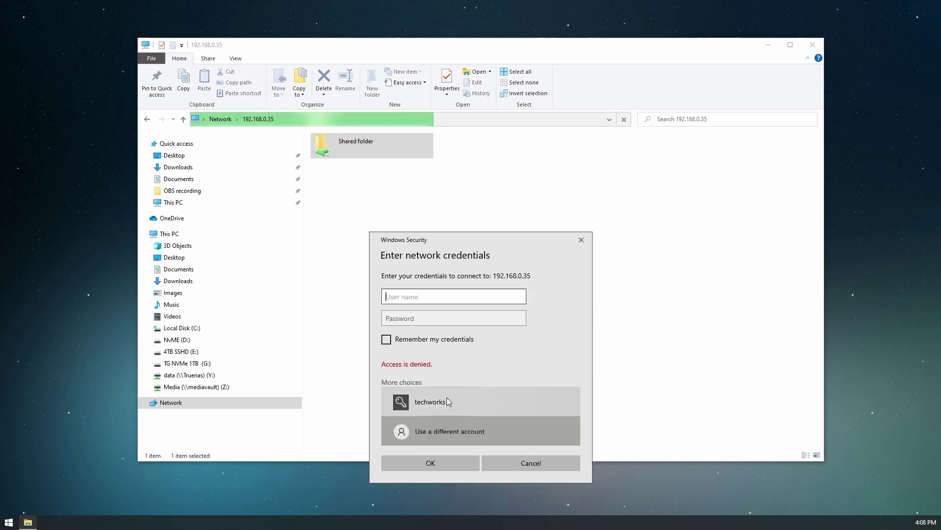
pyautogui.write('.\techwop')
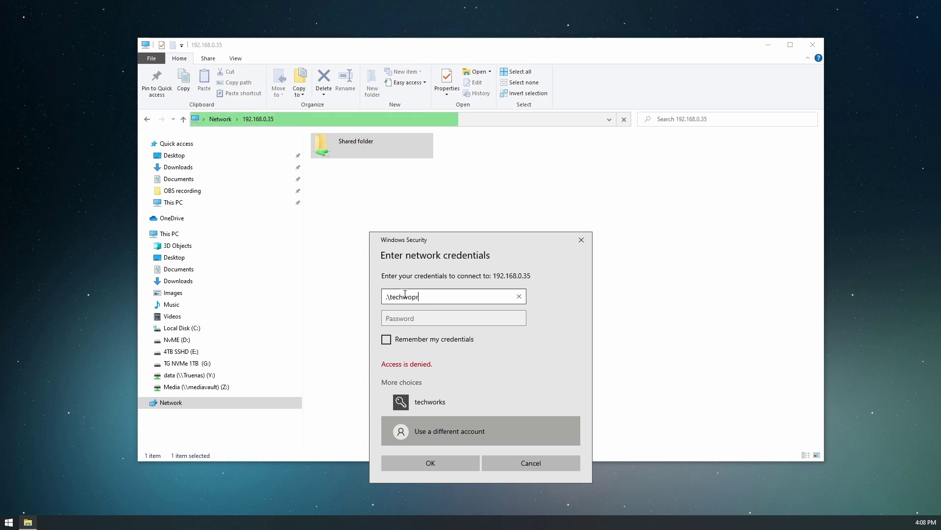
pyautogui.press('BackSpace')
pyautogui.write('rks')
pyautogui.press('Tab')
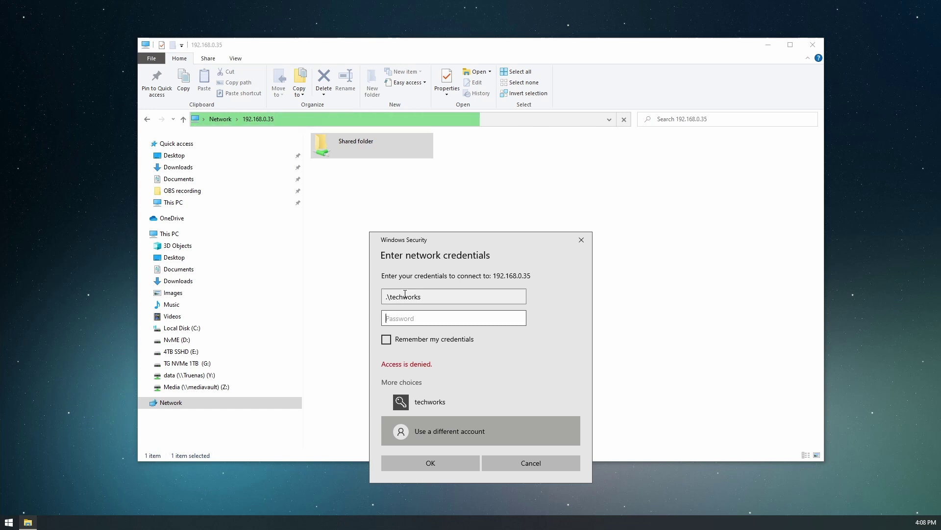
pyautogui.write('••••••••')
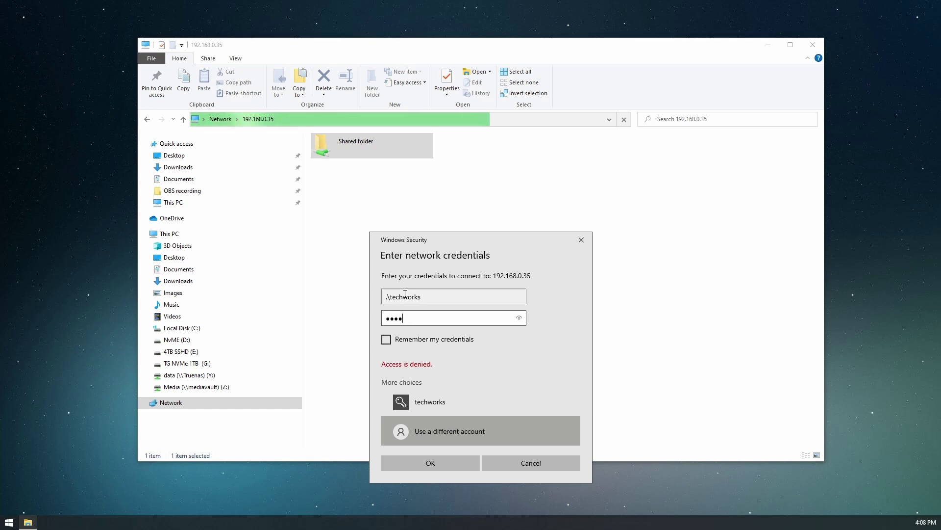
pyautogui.press('Return')
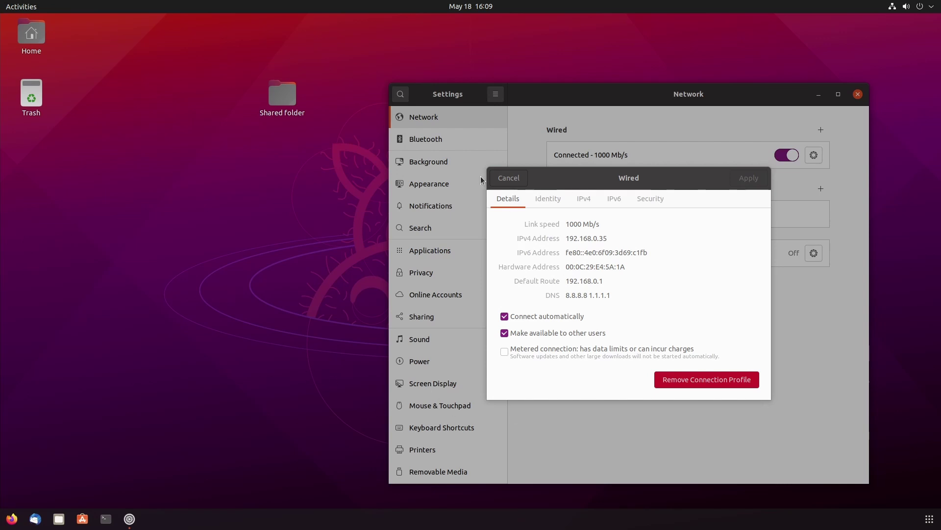
# Cancel the Wired details dialog and close the Settings window
pyautogui.click(519, 180)
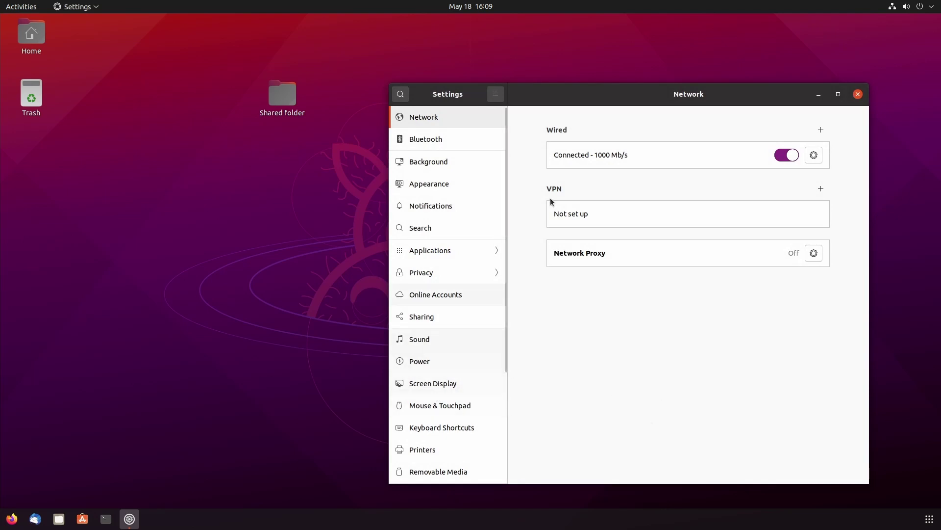
pyautogui.click(858, 94)
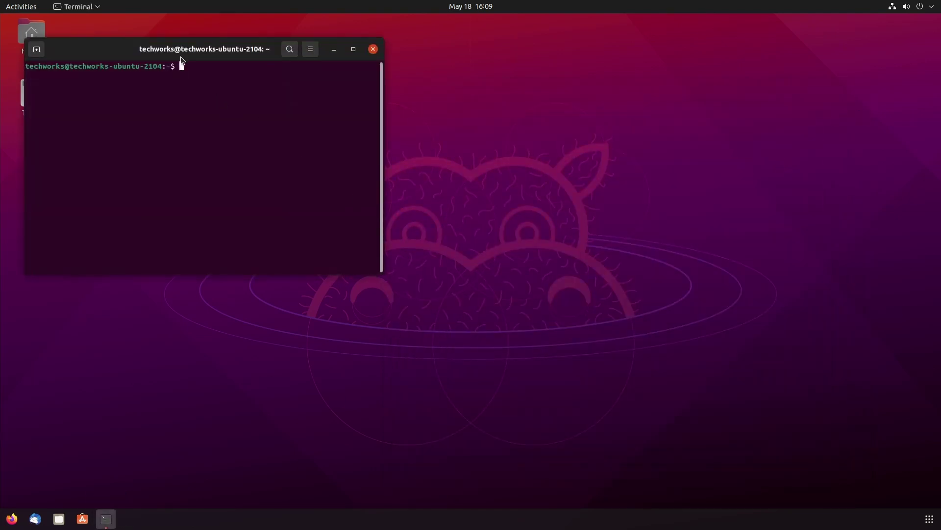
# Run sudo smbpasswd -a for the Ubuntu user, entering the sudo password and a new SMB password
pyautogui.moveTo(181, 58); pyautogui.dragTo(399, 162)
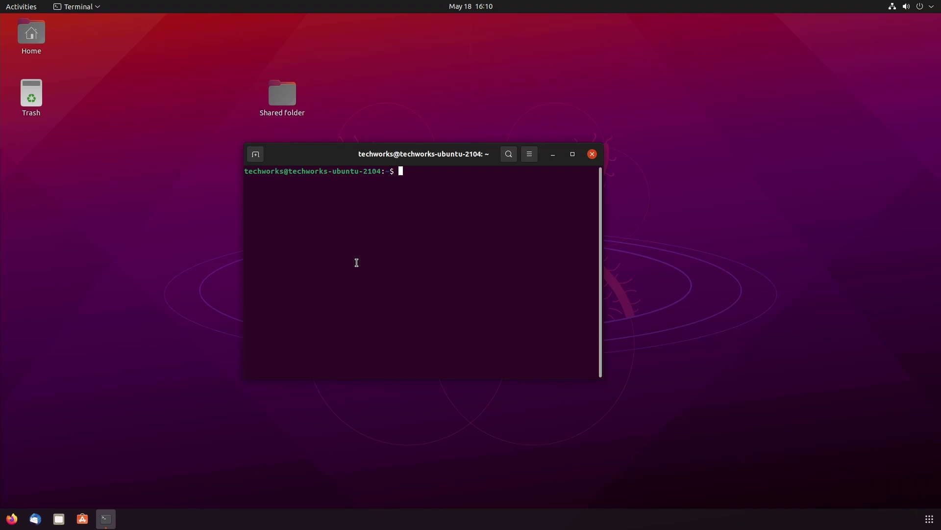
pyautogui.write('sudo smb')
pyautogui.write('passwd -a techworks')
pyautogui.press('Return')
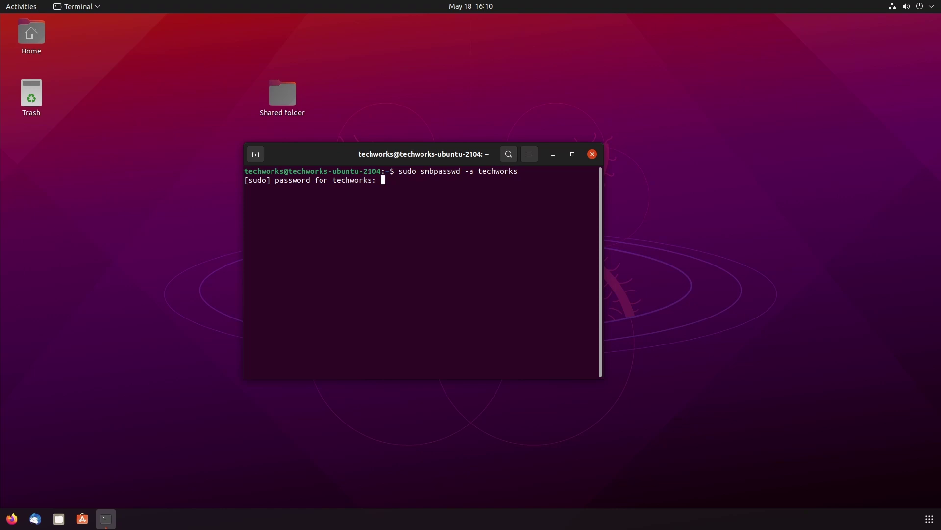
pyautogui.press('Return')
pyautogui.press('Return')
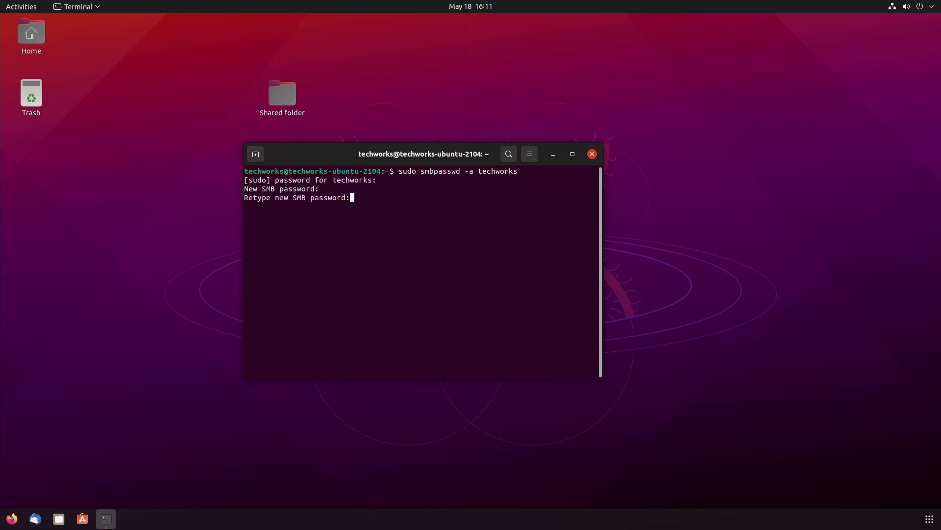
pyautogui.press('Return')
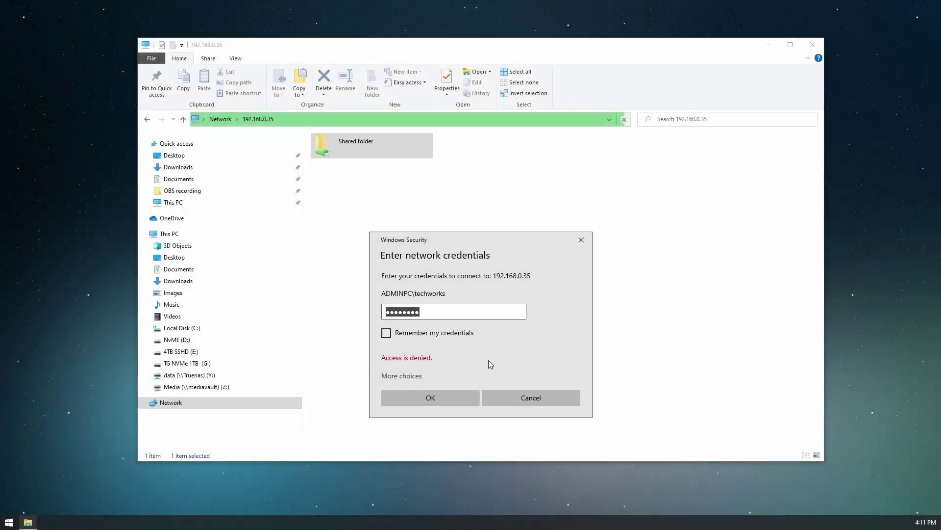
# Submit the network credentials and open Welcome to Word.docx from Shared folder in Word
pyautogui.moveTo(481, 241); pyautogui.dragTo(476, 193)
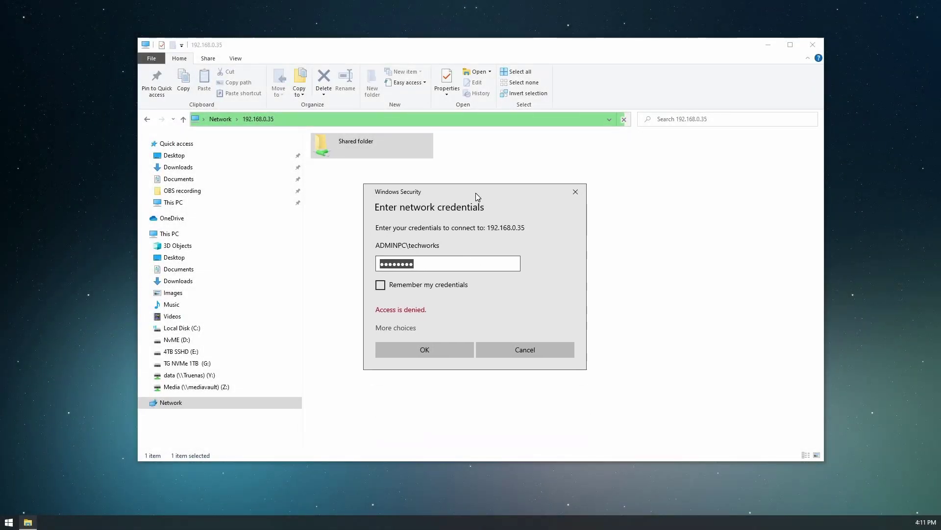
pyautogui.click(432, 352)
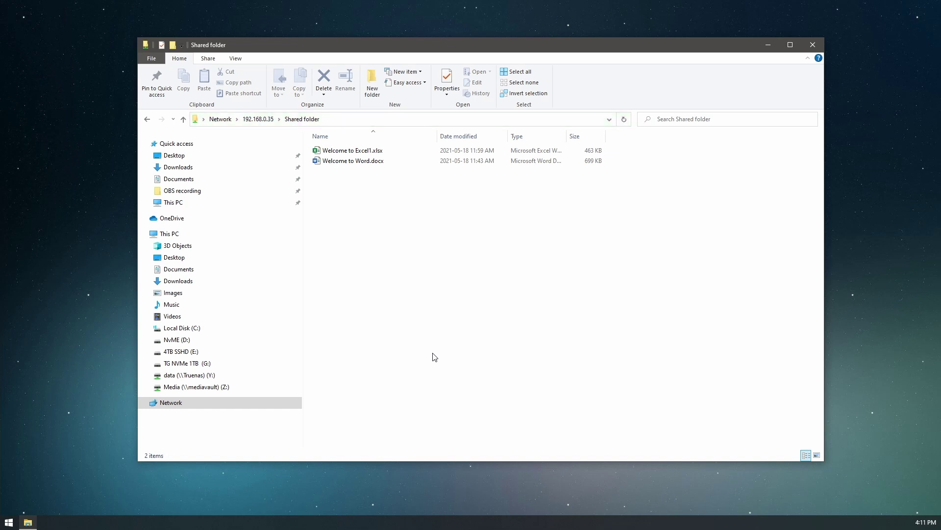
pyautogui.click(381, 162)
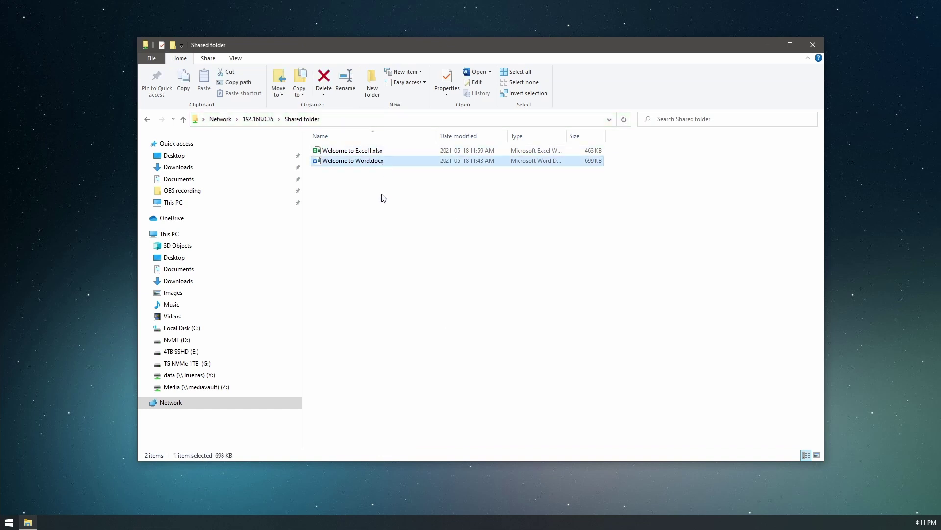
pyautogui.doubleClick(385, 162)
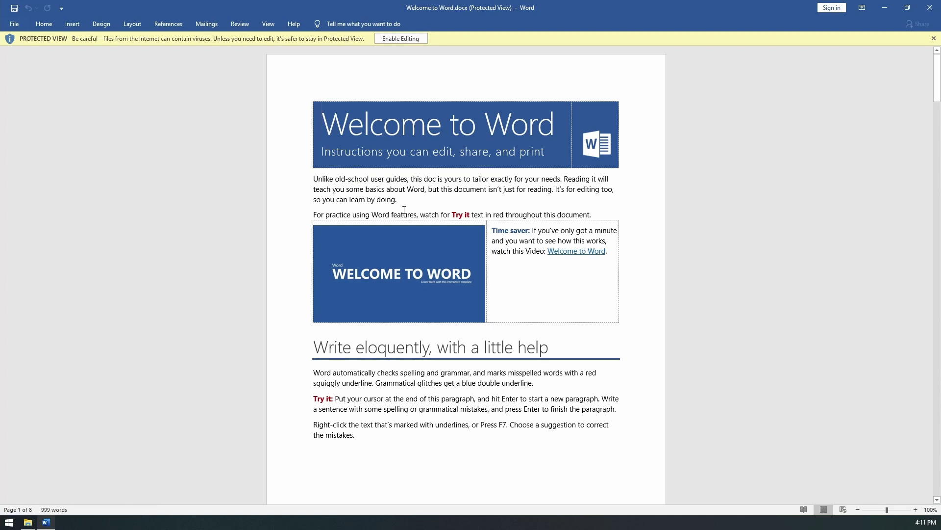
# Enable editing, insert 'EDITED Version' after 'doing.' with correct spelling and spacing, then close Word
pyautogui.click(402, 200)
pyautogui.press('Return')
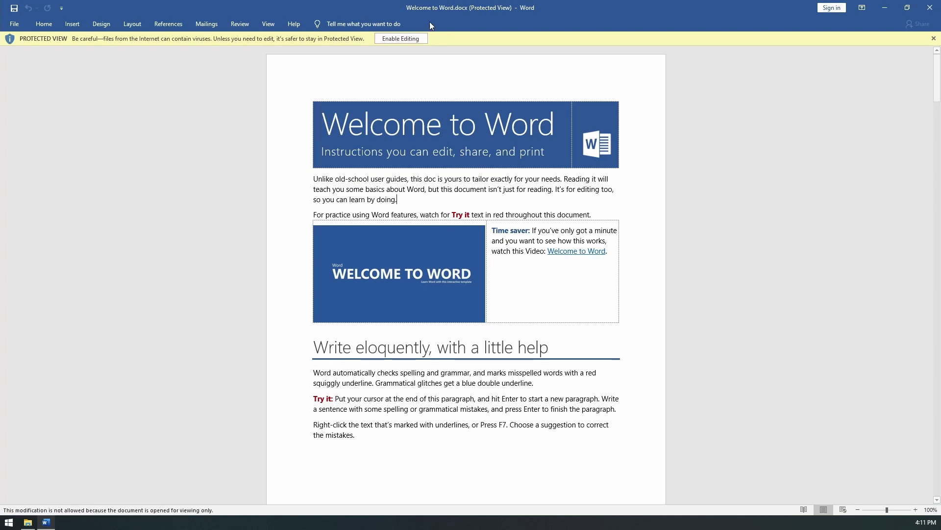
pyautogui.click(407, 39)
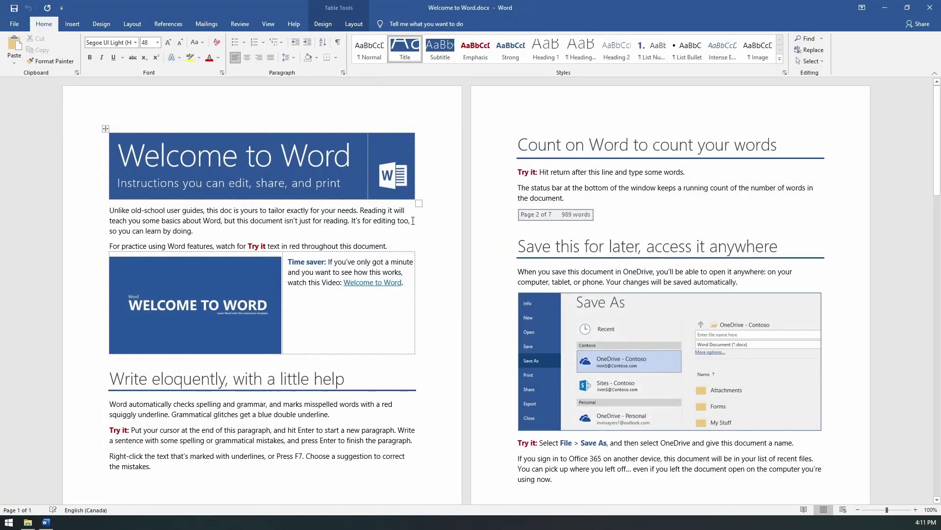
pyautogui.write('EDI')
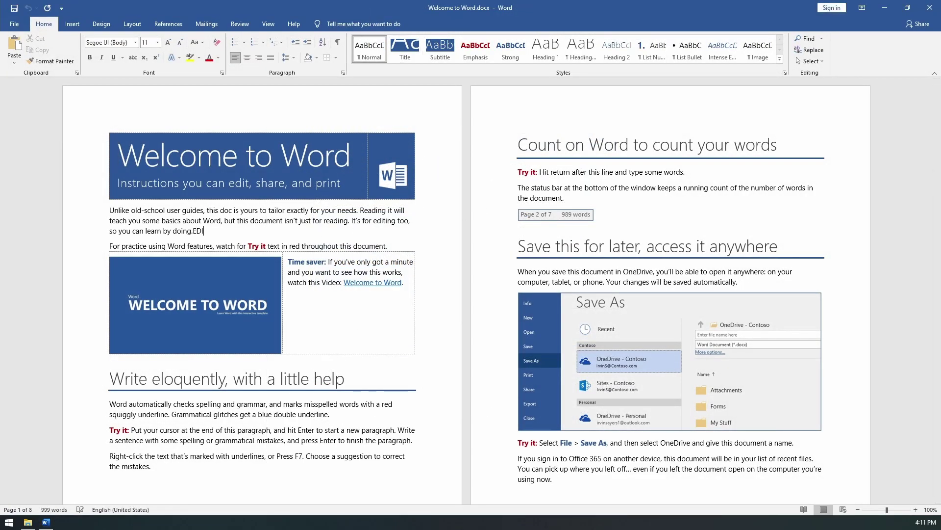
pyautogui.write('TED Vedrsion')
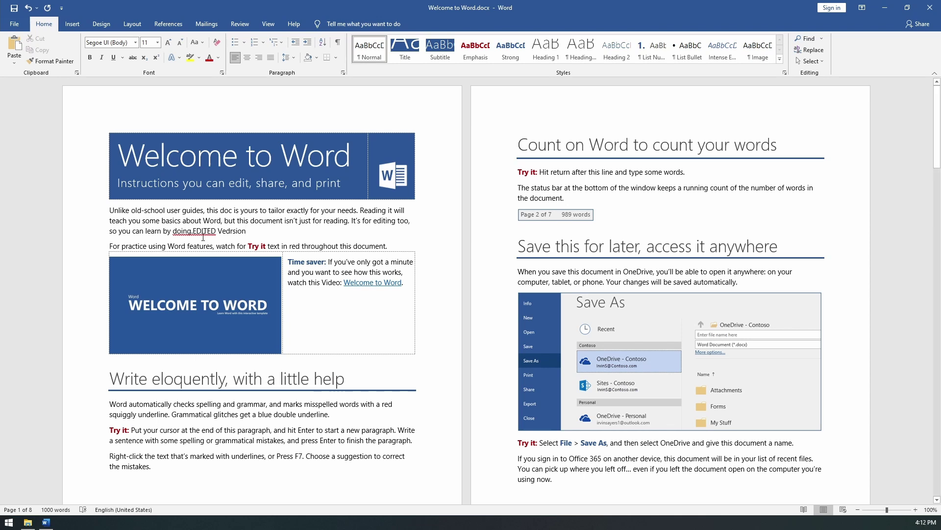
pyautogui.press('Left')
pyautogui.press('Left')
pyautogui.press('Left')
pyautogui.press('BackSpace')
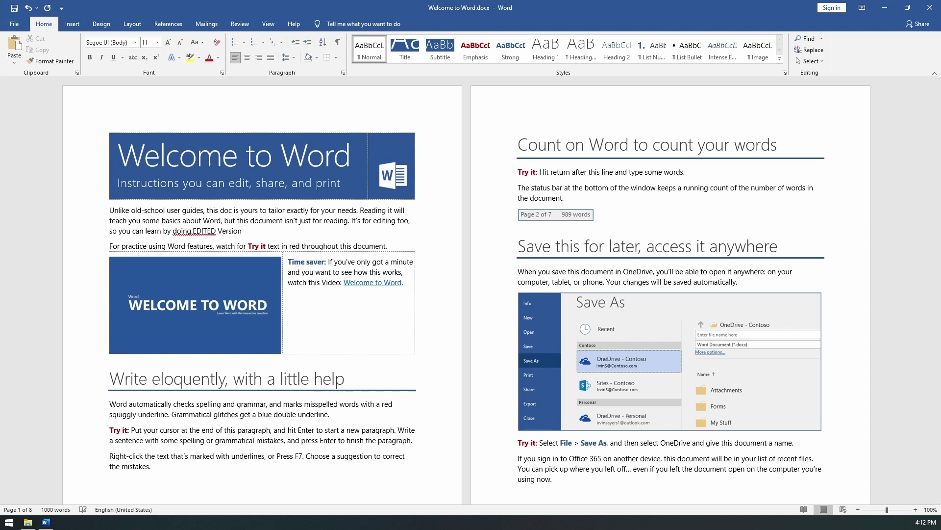
pyautogui.click(194, 231)
pyautogui.click(924, 15)
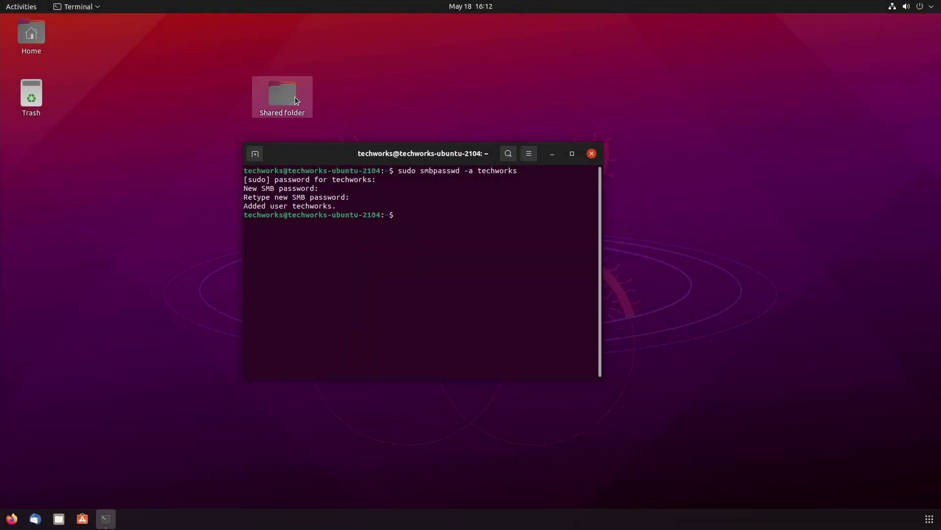
# View Shared folder as a widened list and open Welcome to Word.docx, modified at 16:12
pyautogui.doubleClick(292, 97)
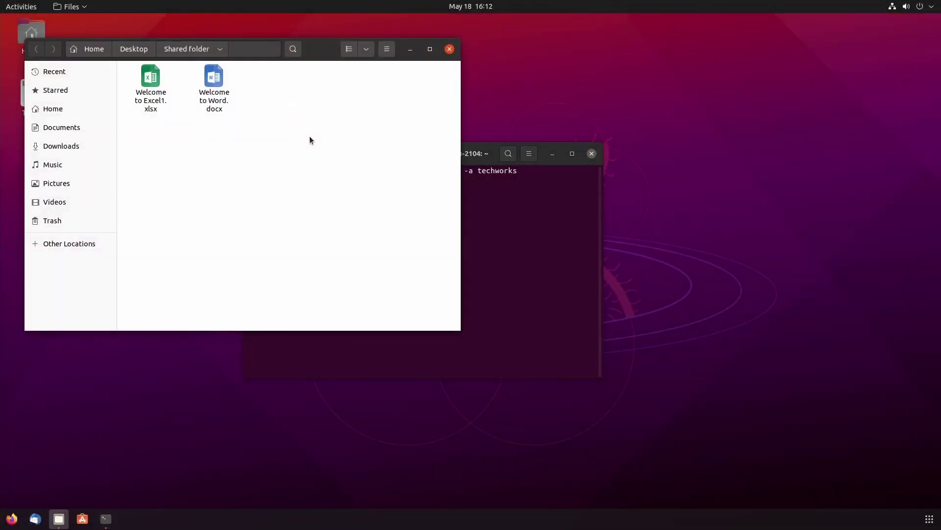
pyautogui.click(227, 94)
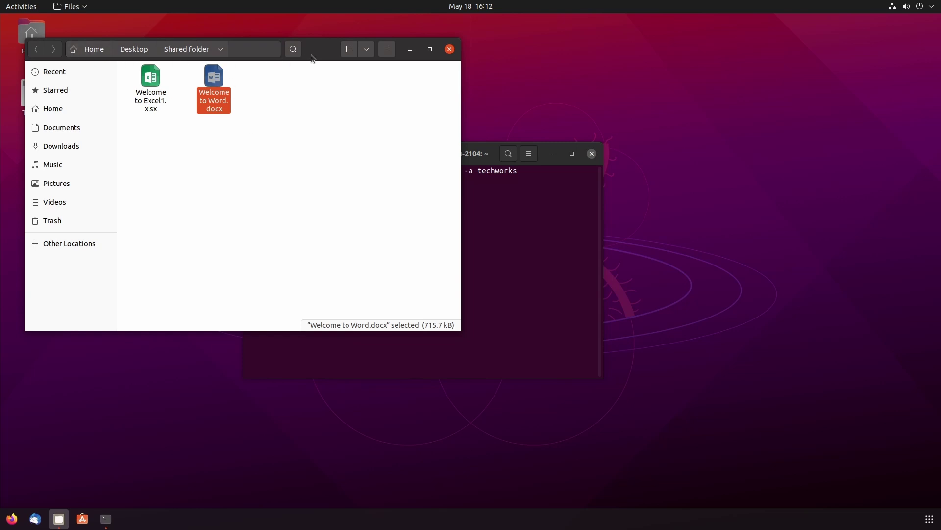
pyautogui.click(366, 49)
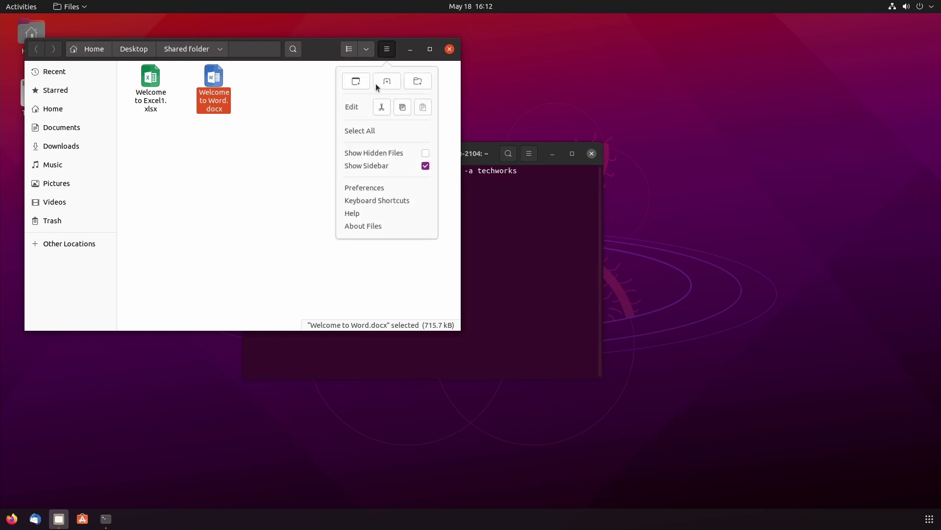
pyautogui.click(351, 50)
pyautogui.click(351, 50)
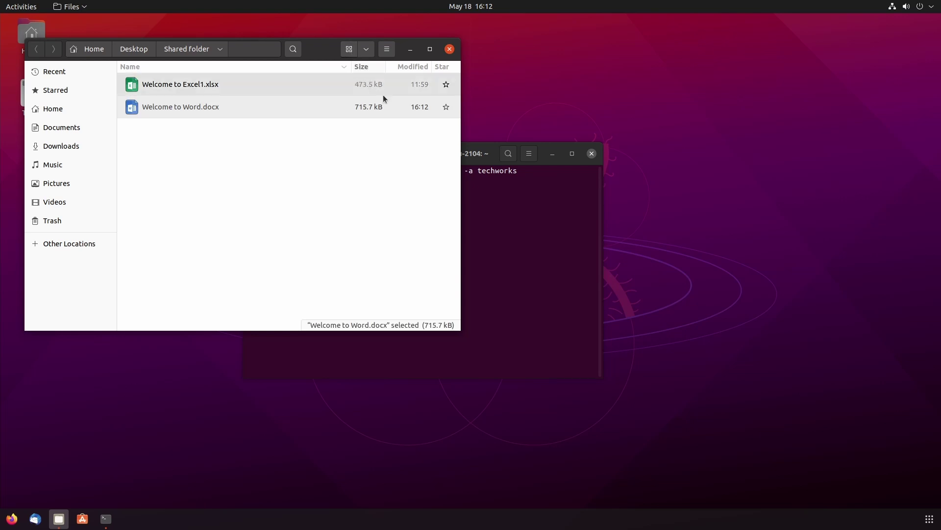
pyautogui.moveTo(459, 132); pyautogui.dragTo(645, 134)
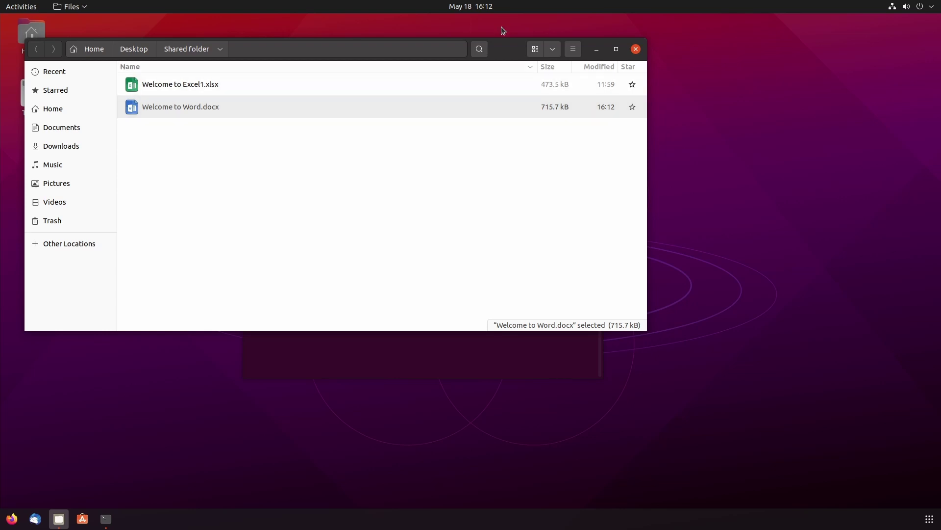
pyautogui.doubleClick(174, 108)
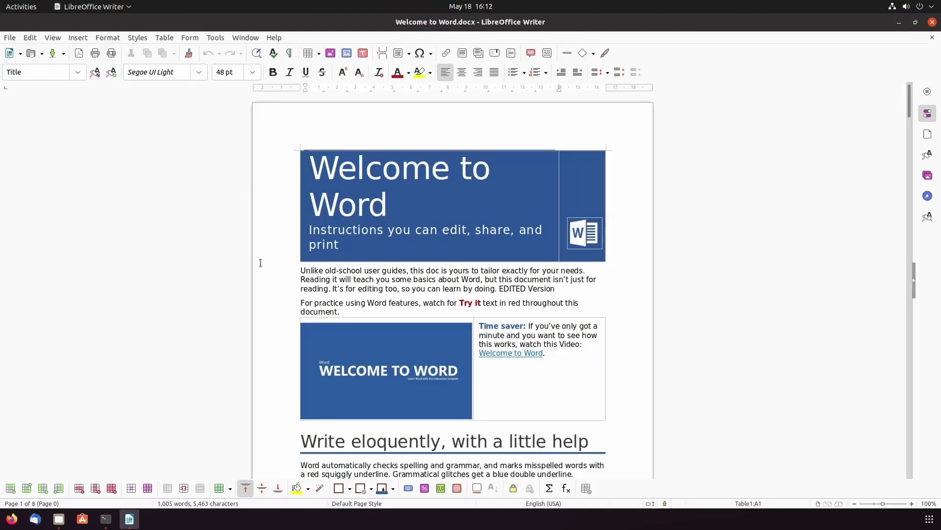
# Highlight the added 'EDITED Version' text in the first paragraph, then close LibreOffice Writer
pyautogui.moveTo(498, 288); pyautogui.dragTo(556, 290)
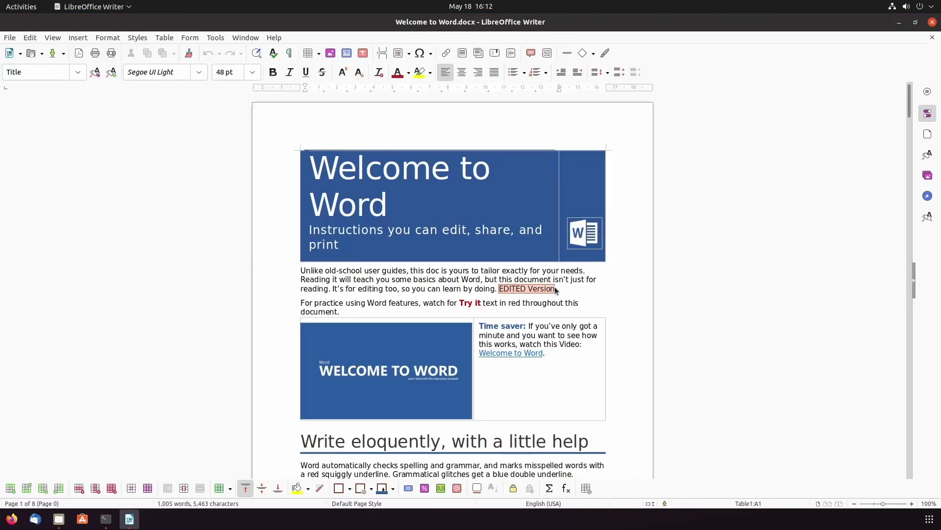
pyautogui.click(494, 296)
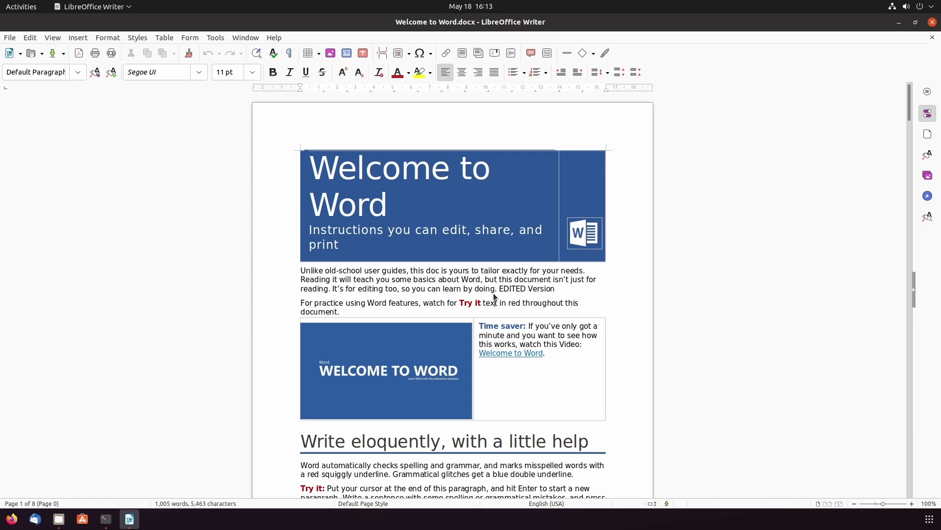
pyautogui.click(932, 22)
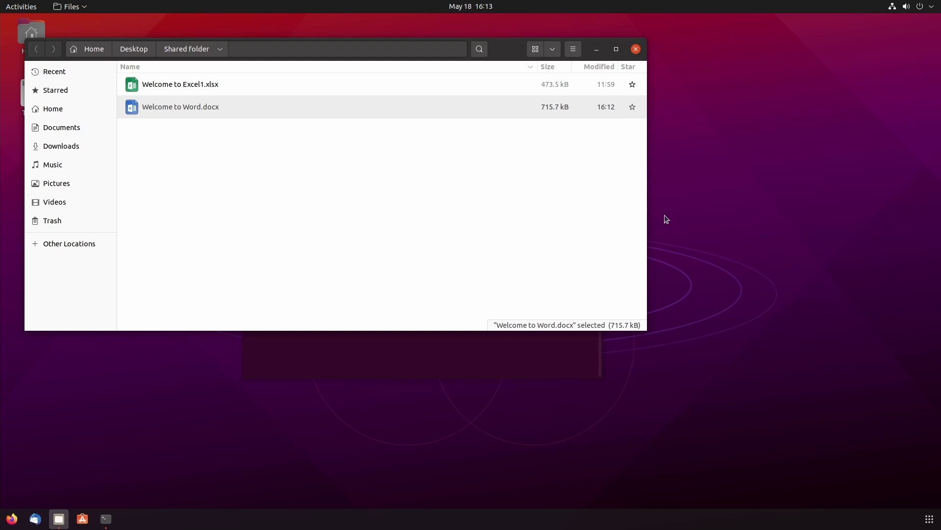